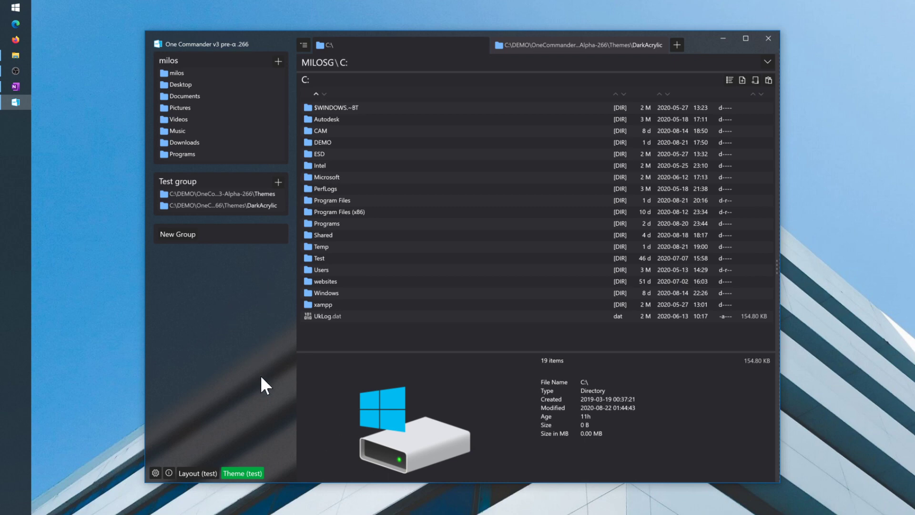
Toggle to the light theme and back to dark, then reveal the folder columns and open C:\DEMO.
click(248, 473)
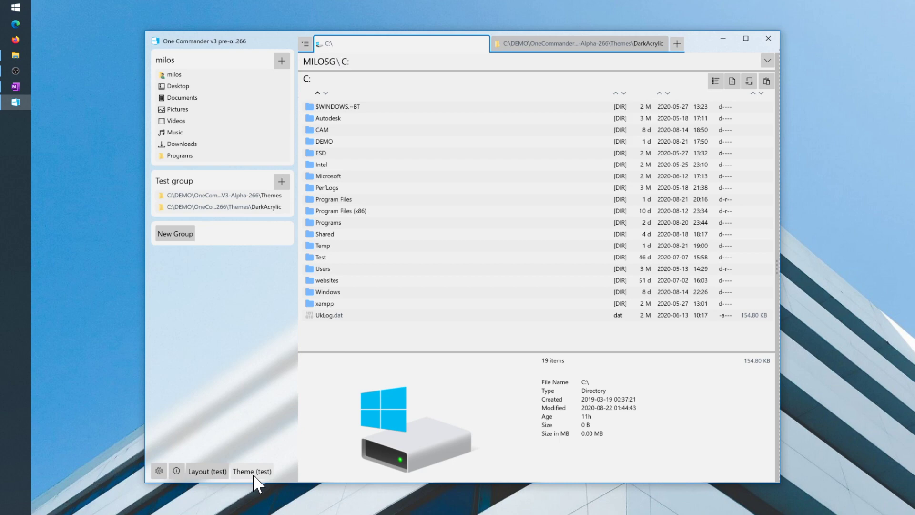
click(252, 473)
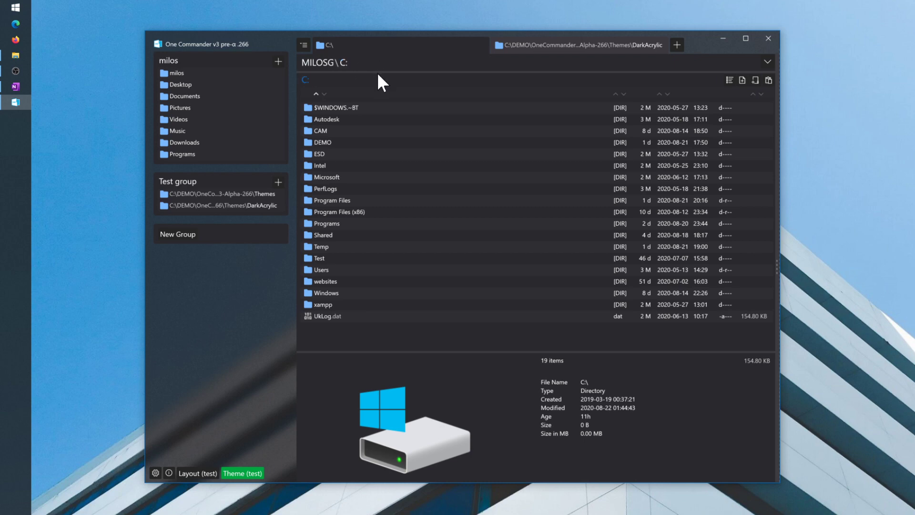
drag(379, 74, 381, 151)
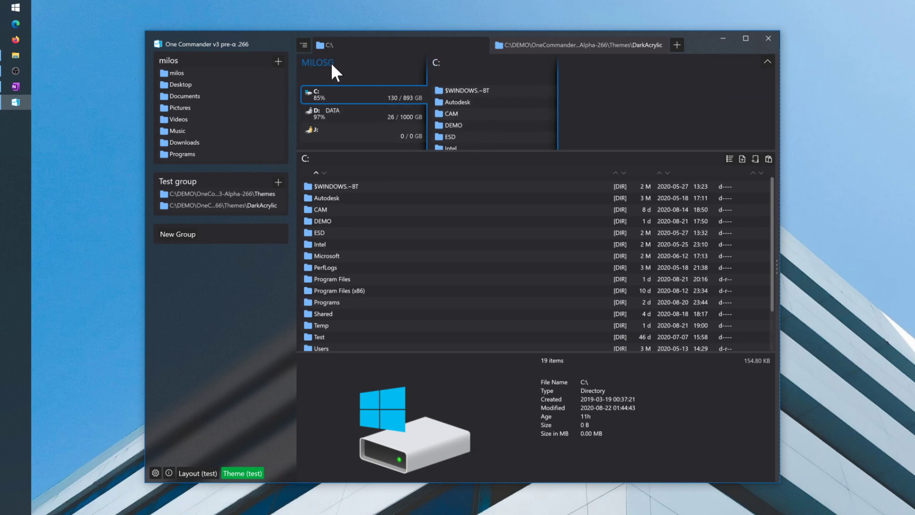
click(463, 125)
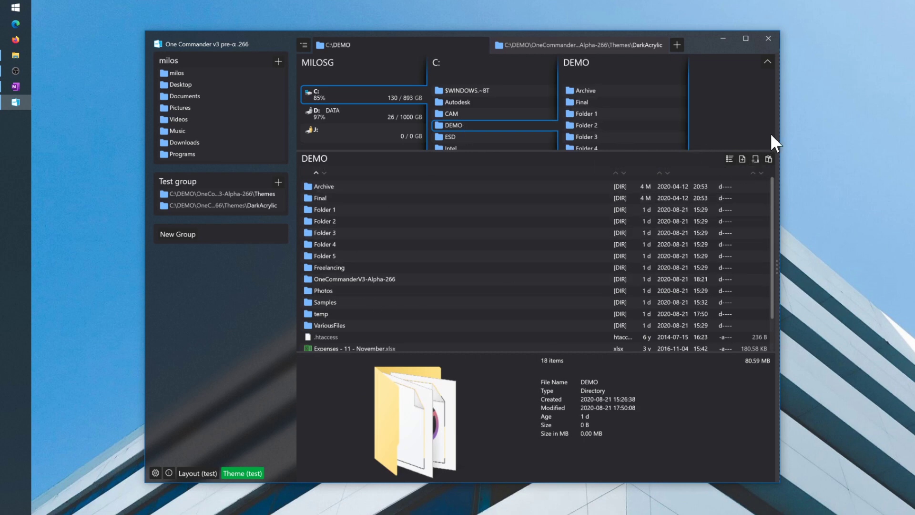
drag(773, 135, 519, 129)
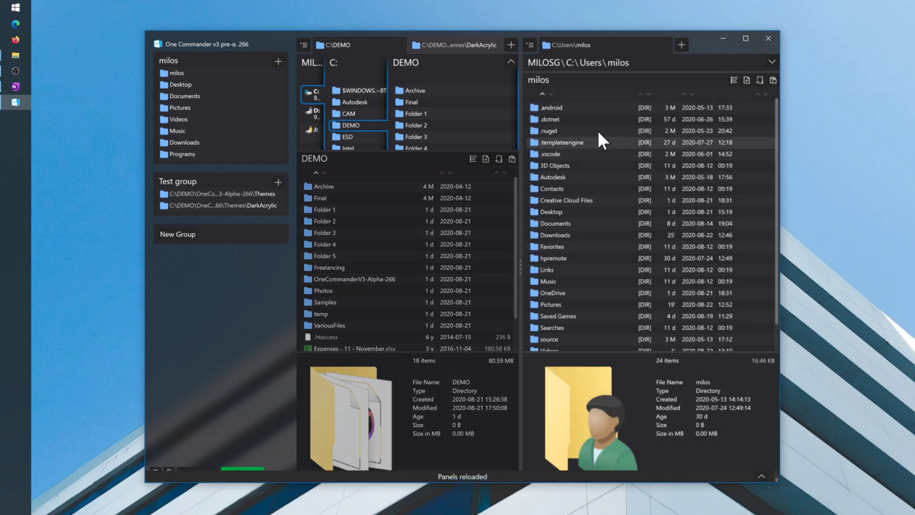
drag(517, 138, 738, 173)
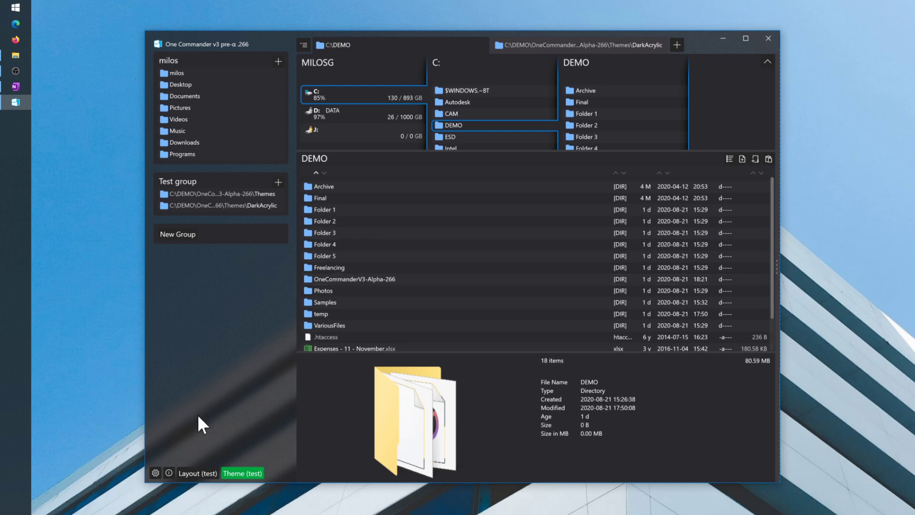
click(156, 472)
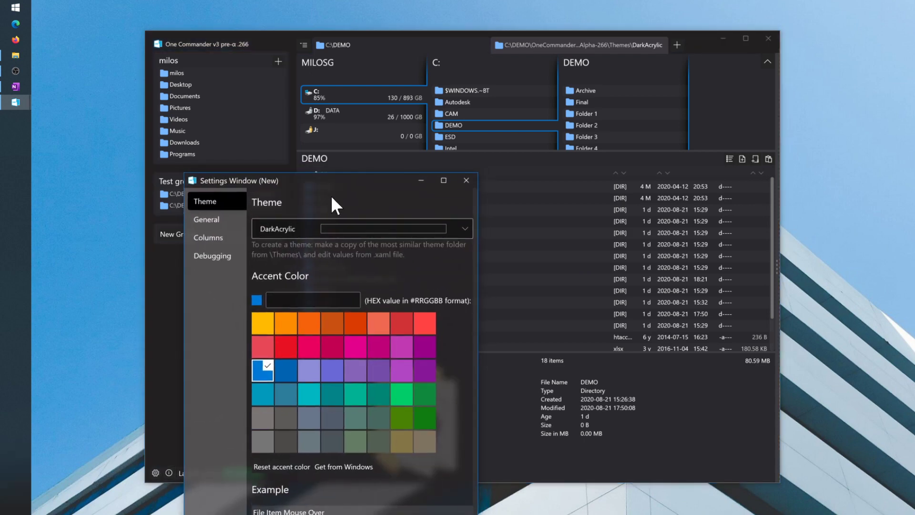
click(286, 350)
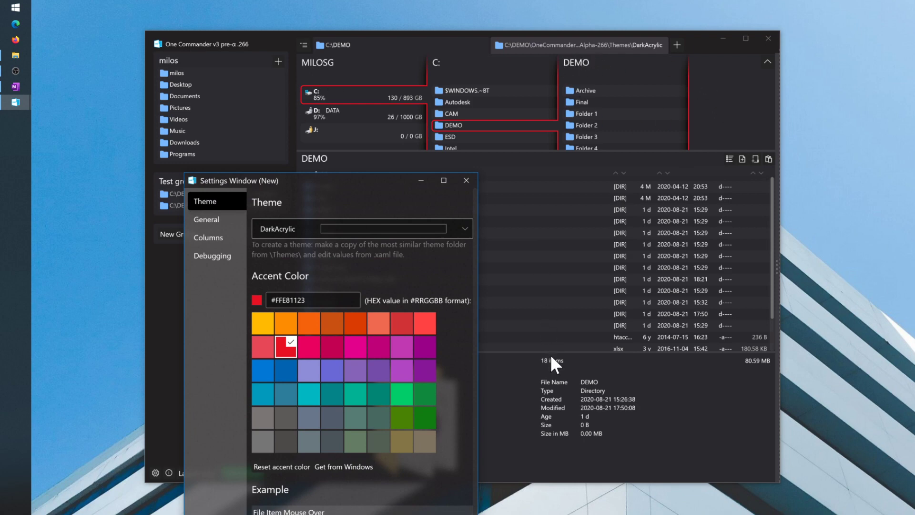
drag(319, 179, 574, 135)
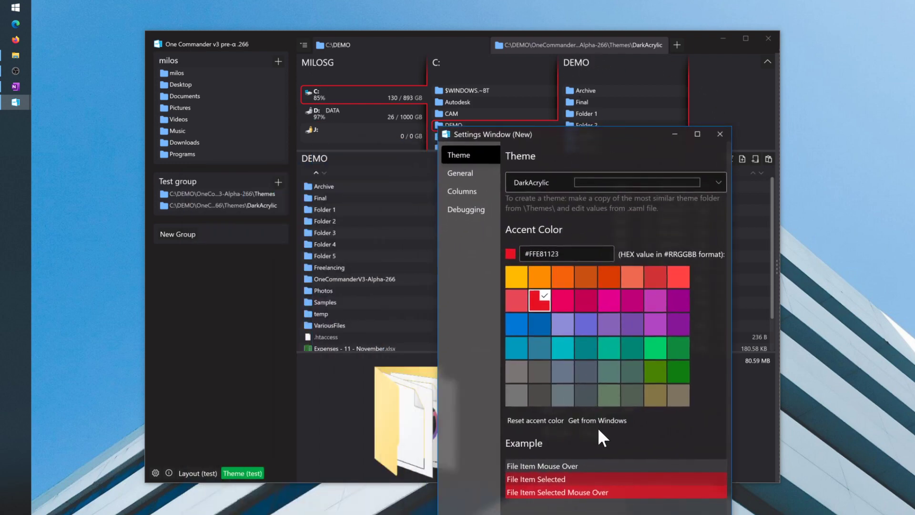
click(464, 184)
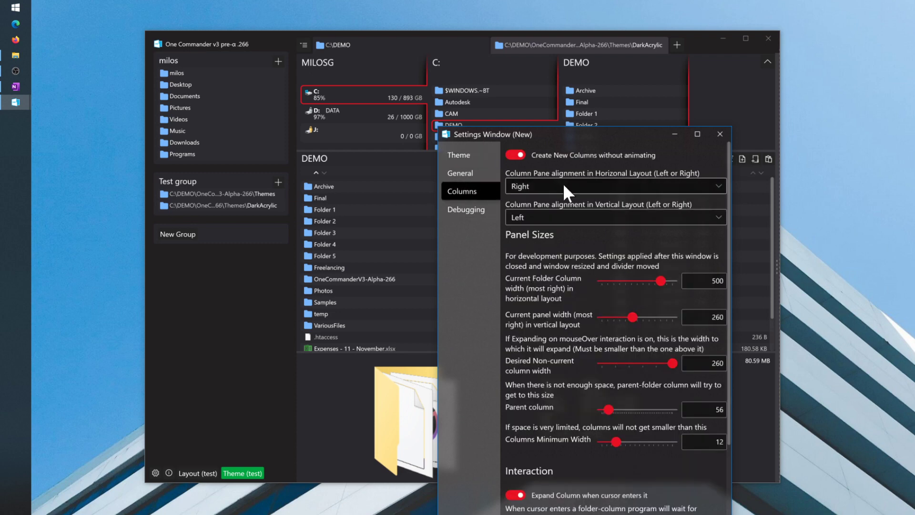
click(482, 172)
drag(560, 139, 686, 115)
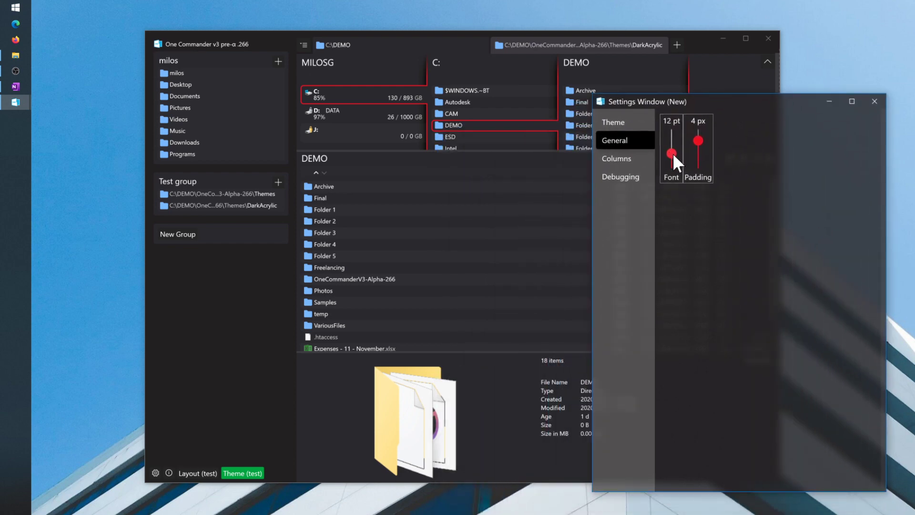
drag(672, 152, 695, 150)
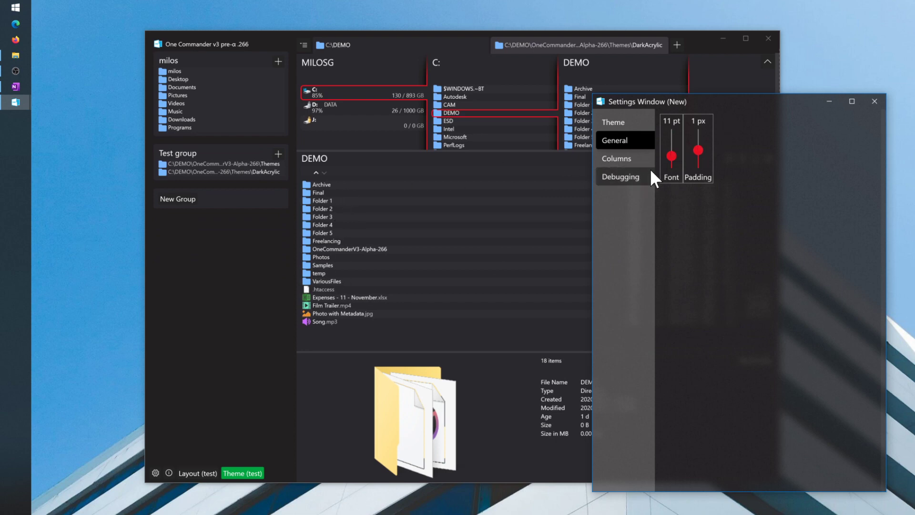
mouse_move(671, 159)
drag(670, 155, 698, 141)
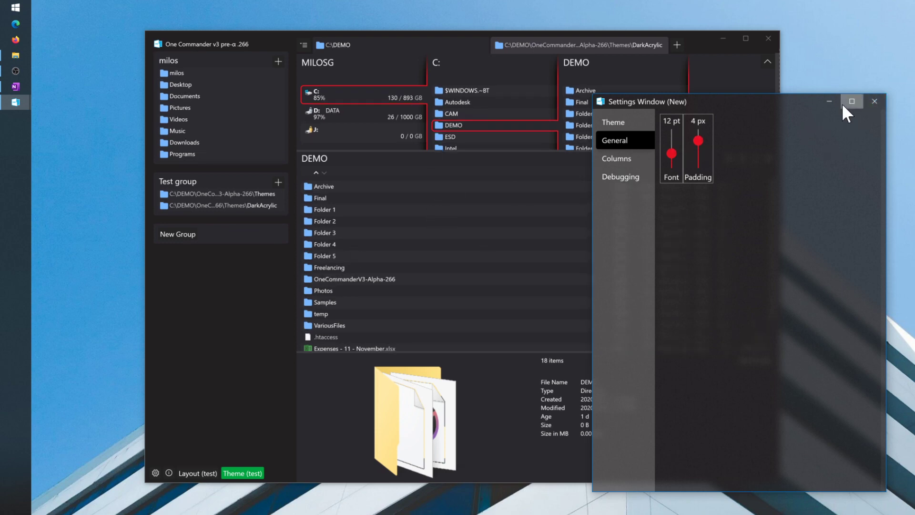
click(619, 122)
click(669, 291)
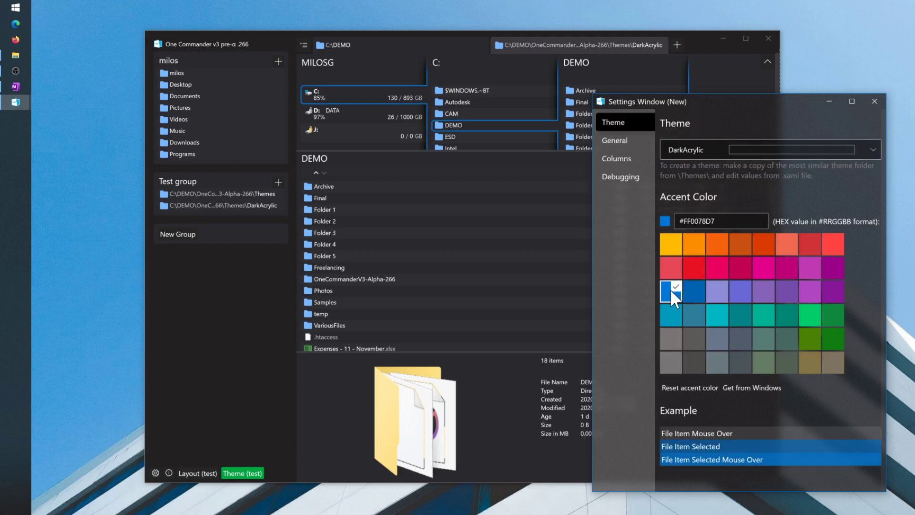
click(874, 100)
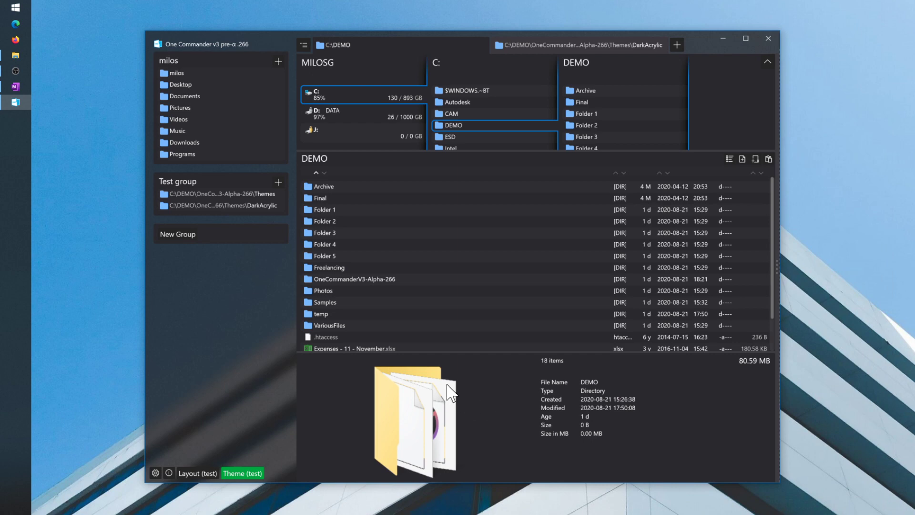
Browse into OneCommanderV3-Alpha-266\Themes\DarkAcrylic and right-click DarkAcrylic.xaml to edit it in Notepad++.
double_click(336, 278)
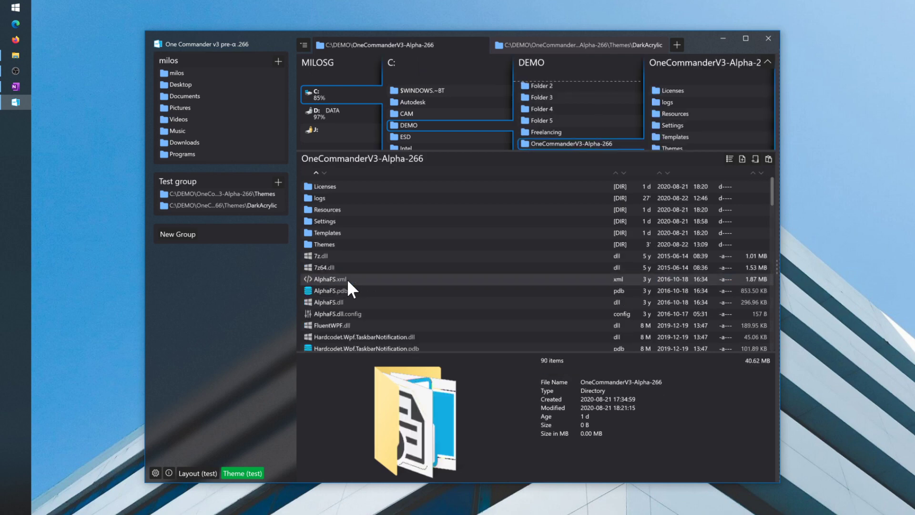
double_click(325, 243)
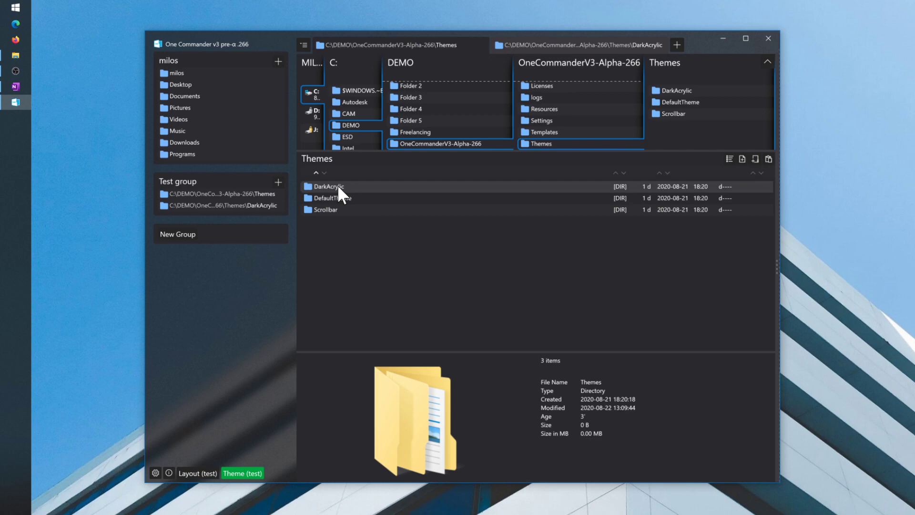
double_click(338, 186)
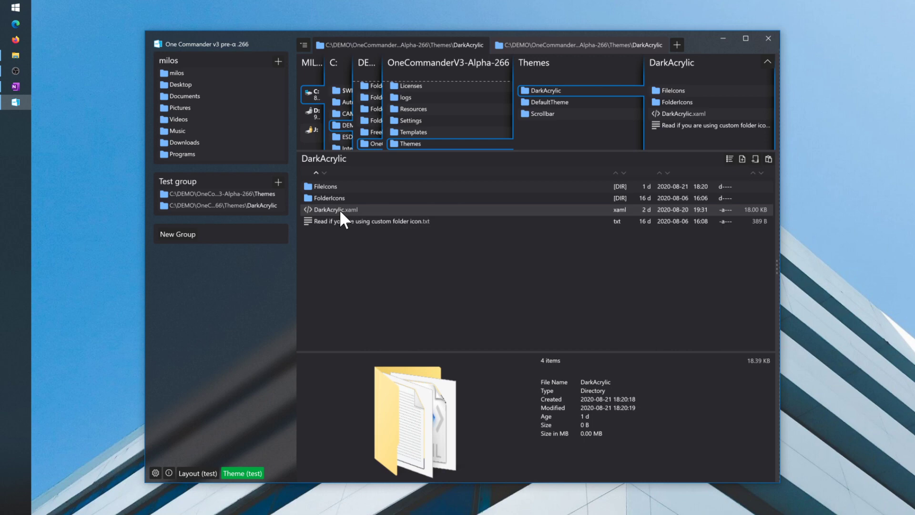
right_click(345, 208)
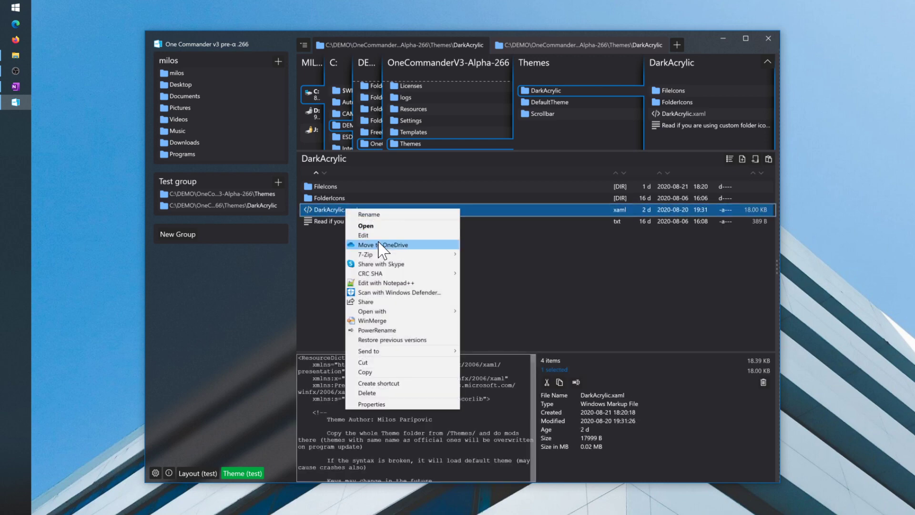
click(392, 283)
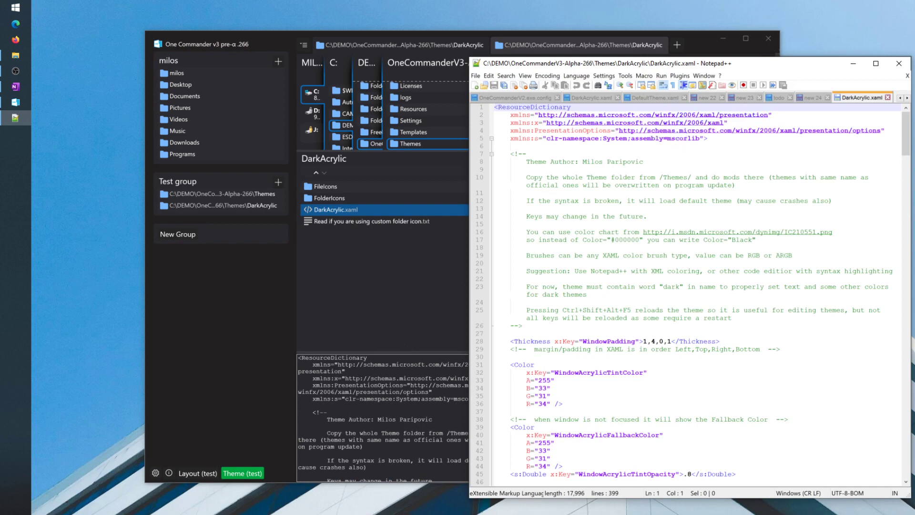
click(580, 77)
click(577, 76)
click(577, 75)
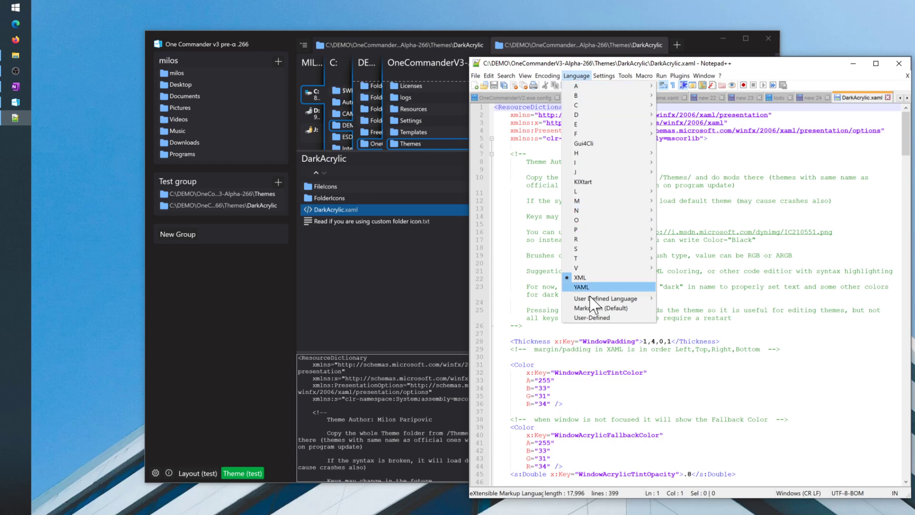
click(578, 277)
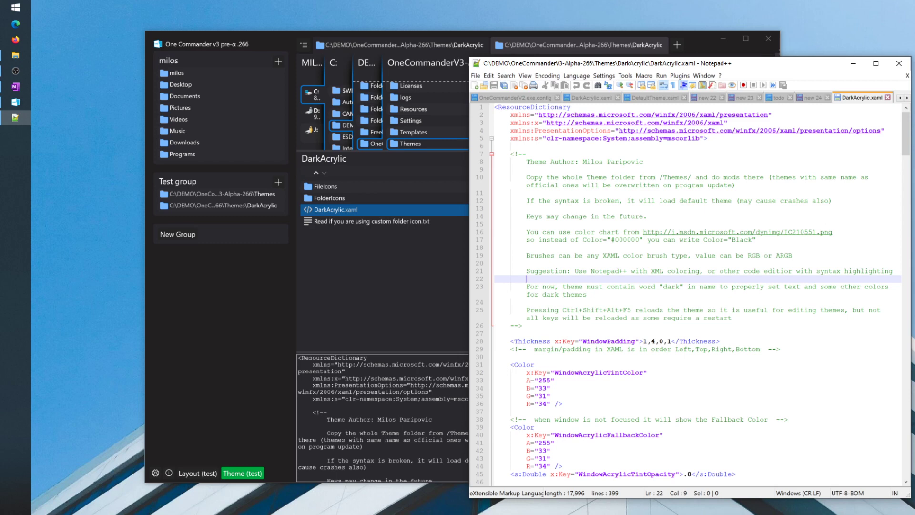
Change the FilesPanelBorder background on line 98 from #2b292e to #313847, save, and return to One Commander.
scroll(699, 294, down, 1)
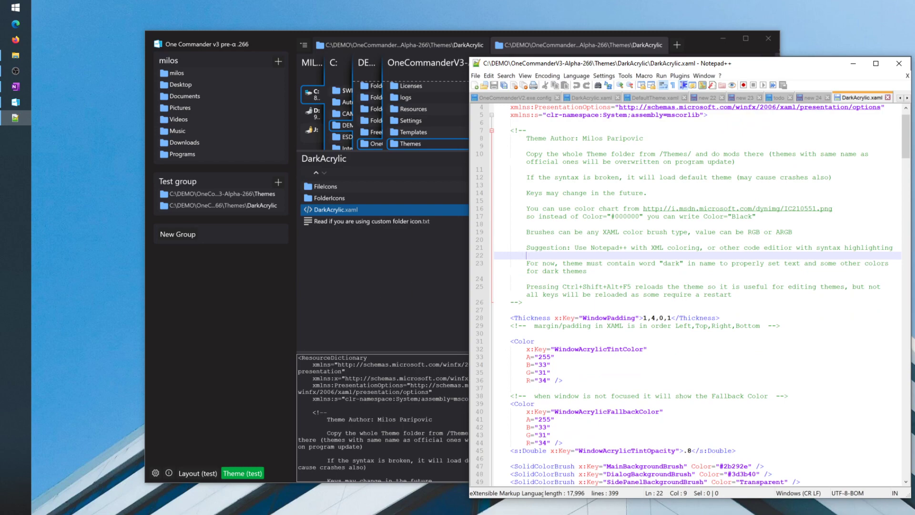
scroll(700, 294, down, 10)
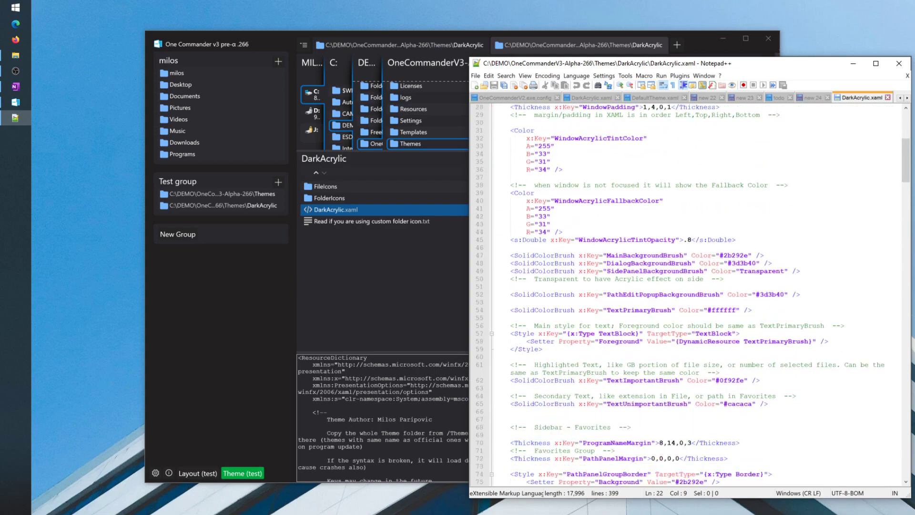
scroll(690, 294, down, 12)
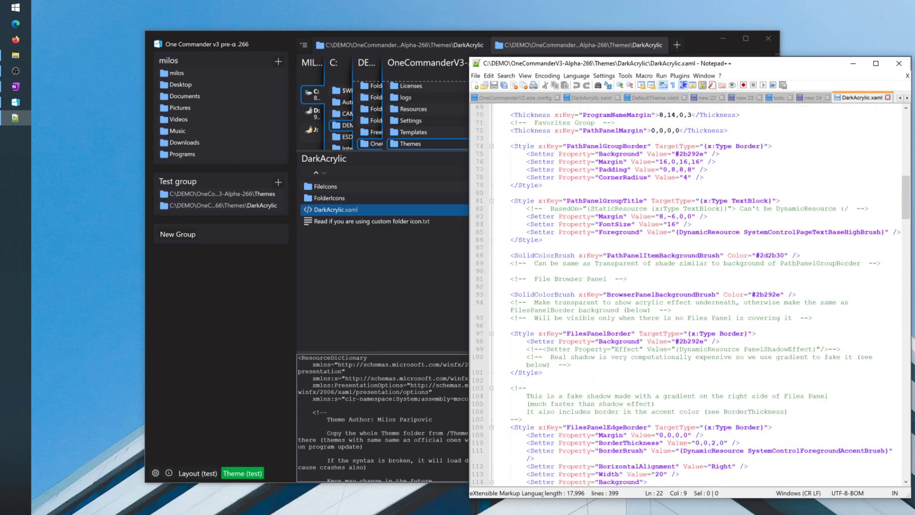
scroll(690, 294, down, 1)
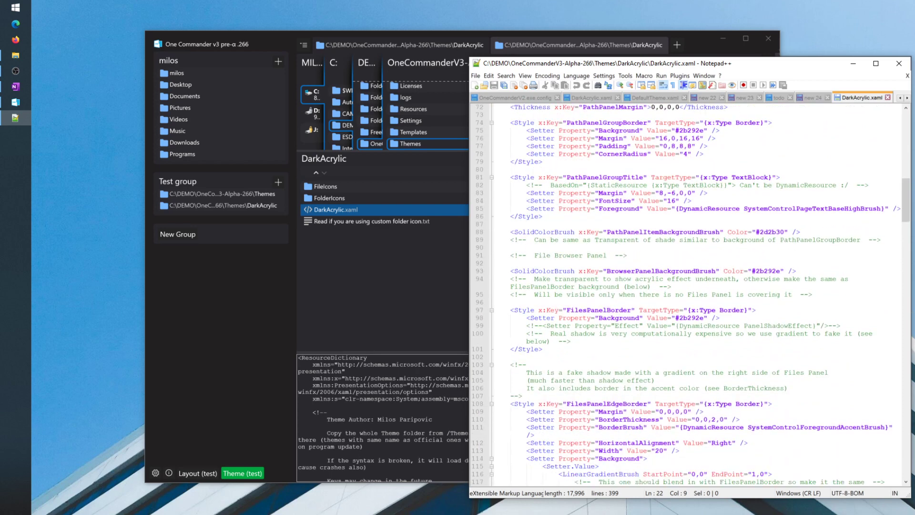
double_click(690, 317)
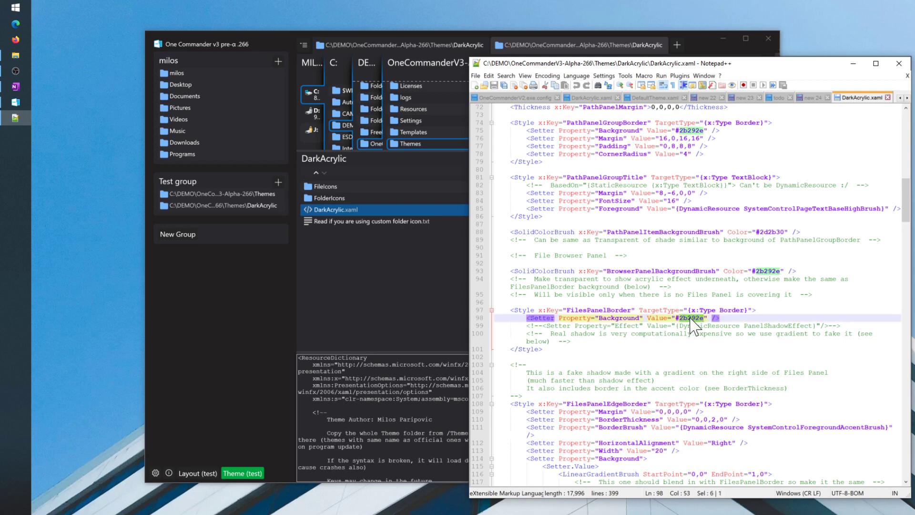
text(3138)
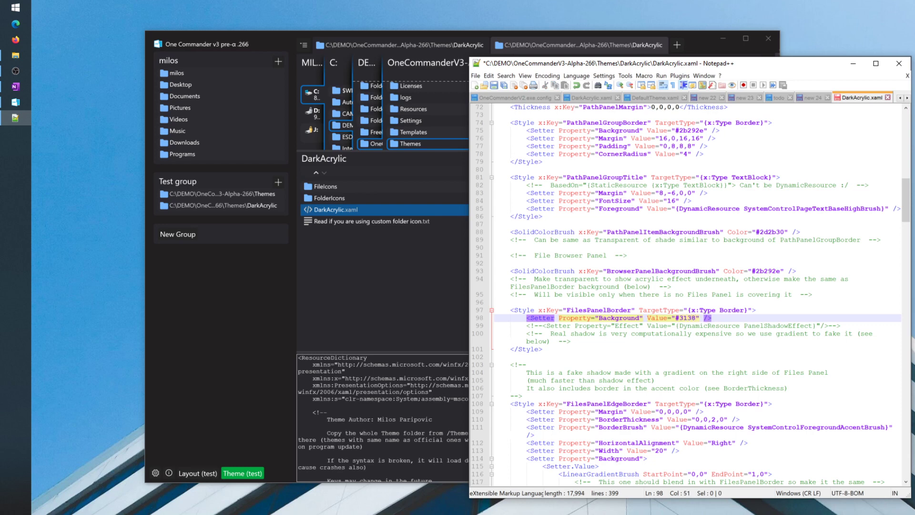
text(47)
click(695, 279)
key(ctrl+s)
click(254, 301)
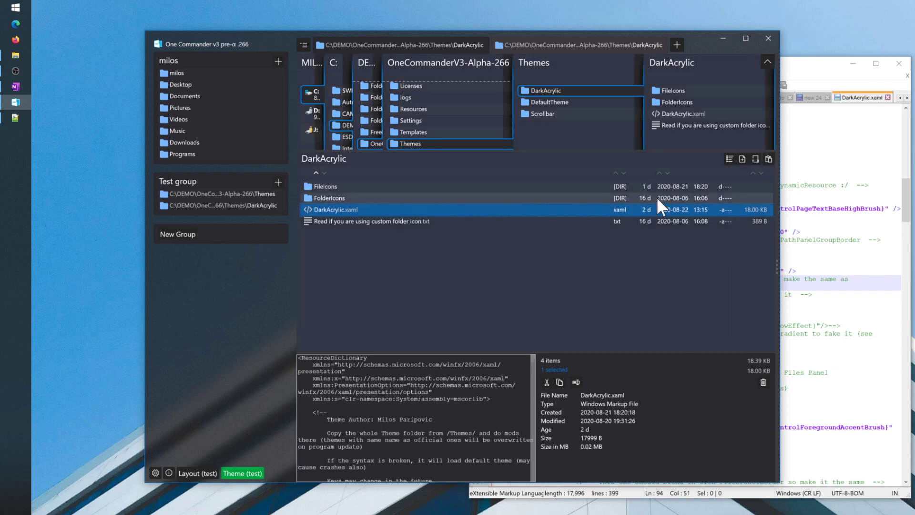
Undo the line 98 edit in Notepad++, restoring FilesPanelBorder's background to #2b292e, then return to One Commander.
click(811, 71)
click(719, 318)
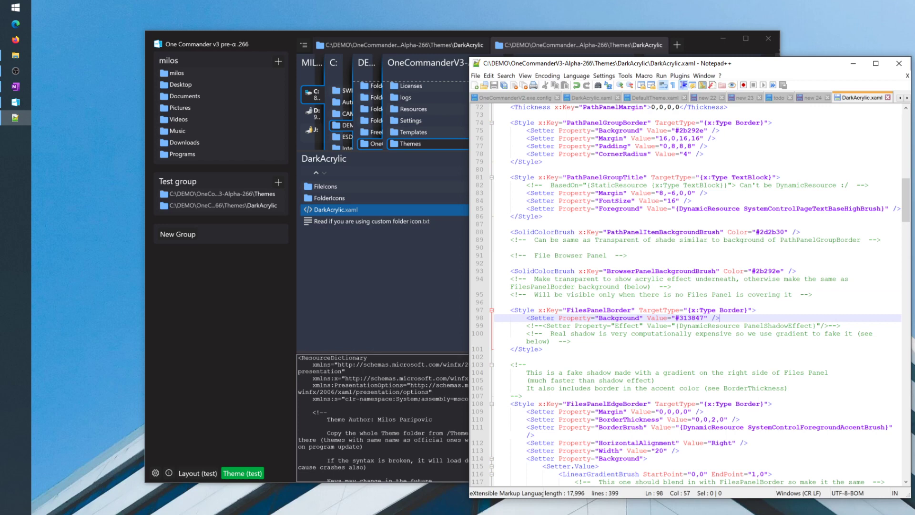
click(598, 473)
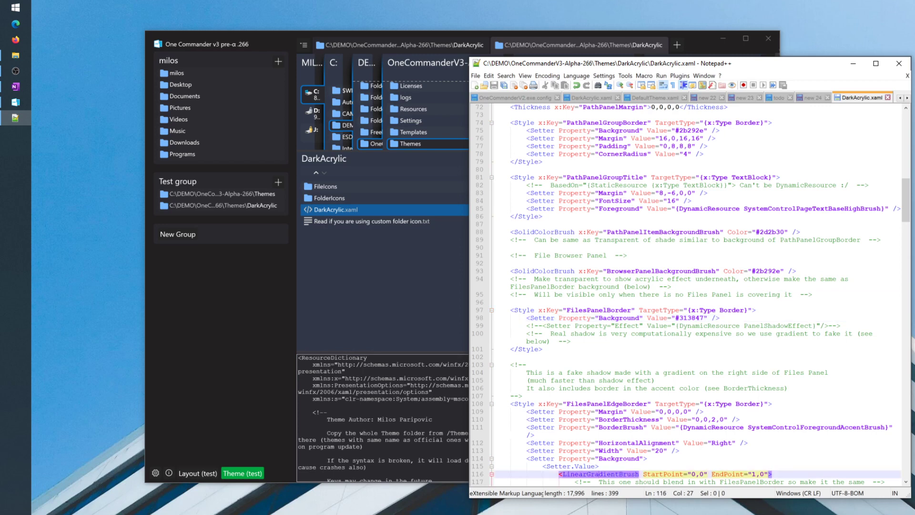
key(ctrl+z)
key(ctrl+z)
key(ctrl+z)
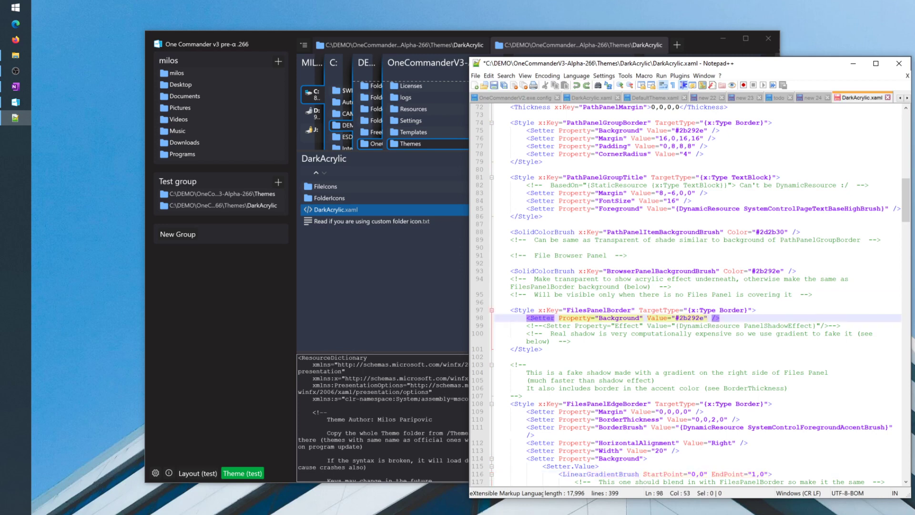
click(295, 354)
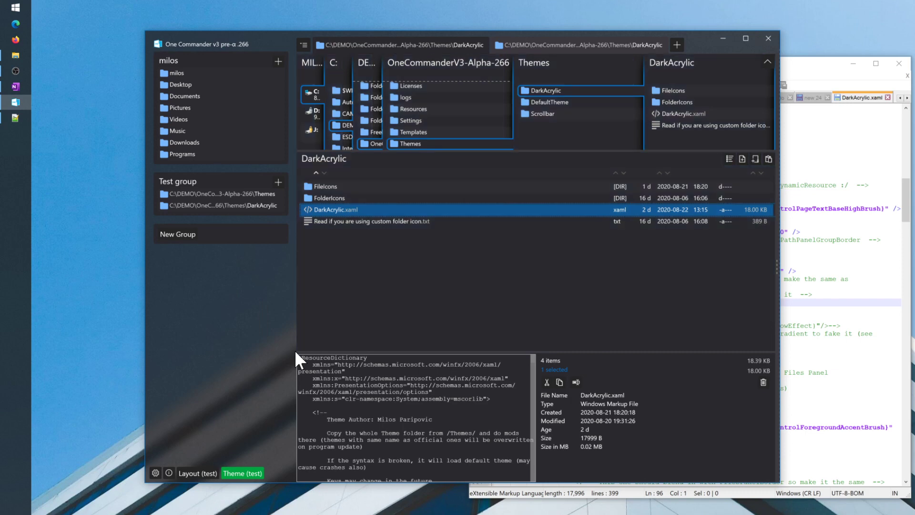
Deselect DarkAcrylic.xaml and open the FileIcons folder with its 425 png icons.
click(355, 250)
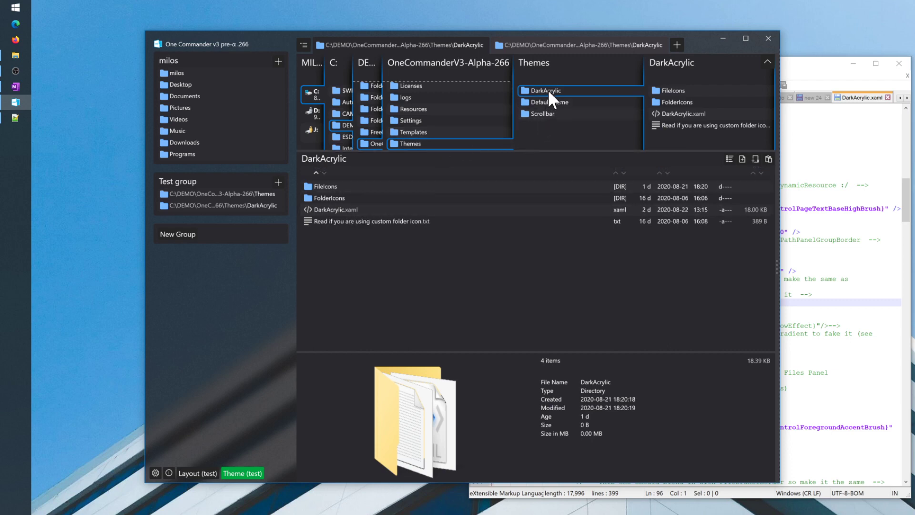
double_click(333, 188)
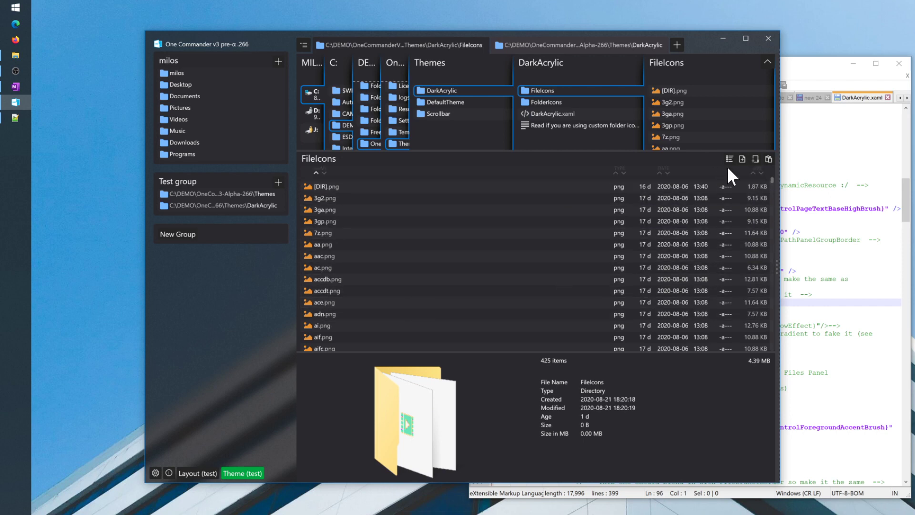
Dismiss the New File dialog and view the FileIcons images as thumbnails with ThumbView.
click(740, 159)
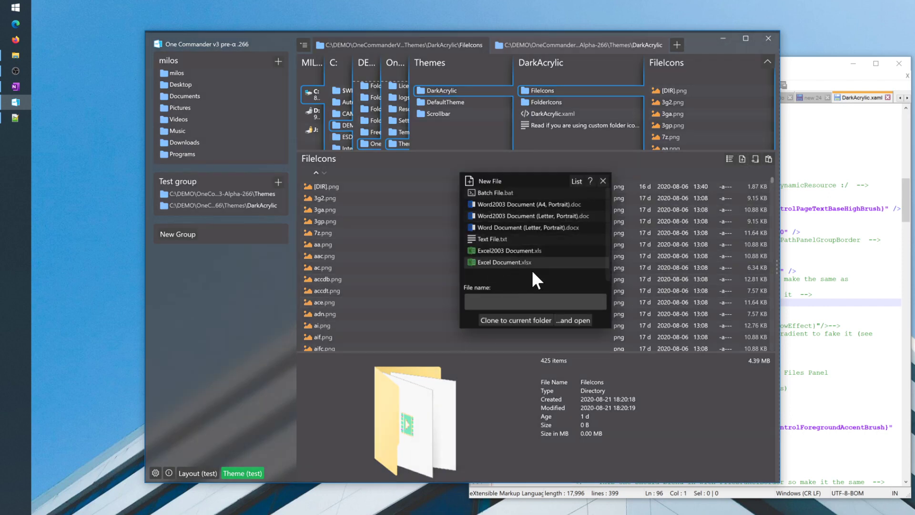
click(655, 274)
click(729, 158)
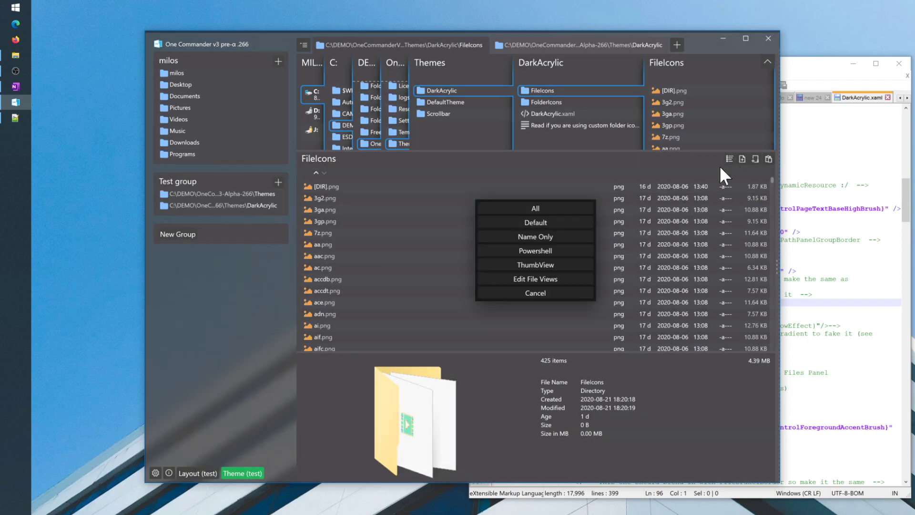
click(543, 260)
scroll(474, 259, down, 4)
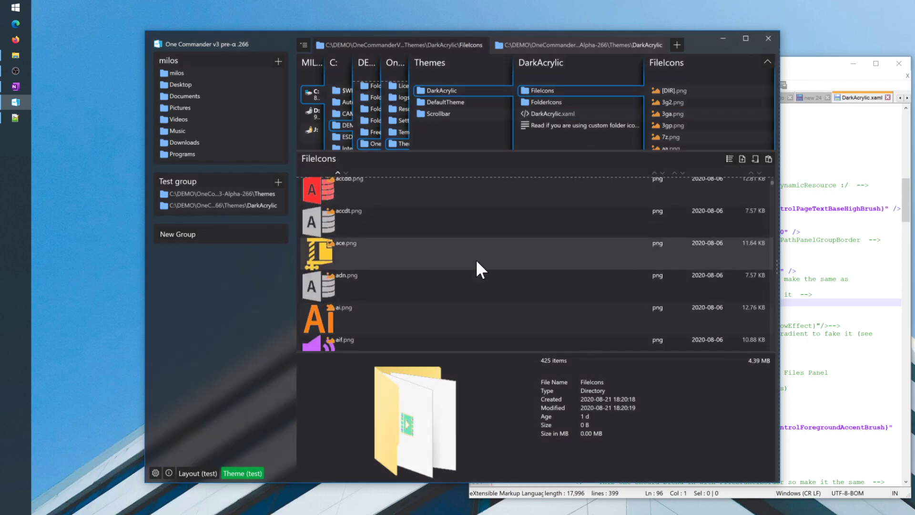
scroll(479, 259, down, 10)
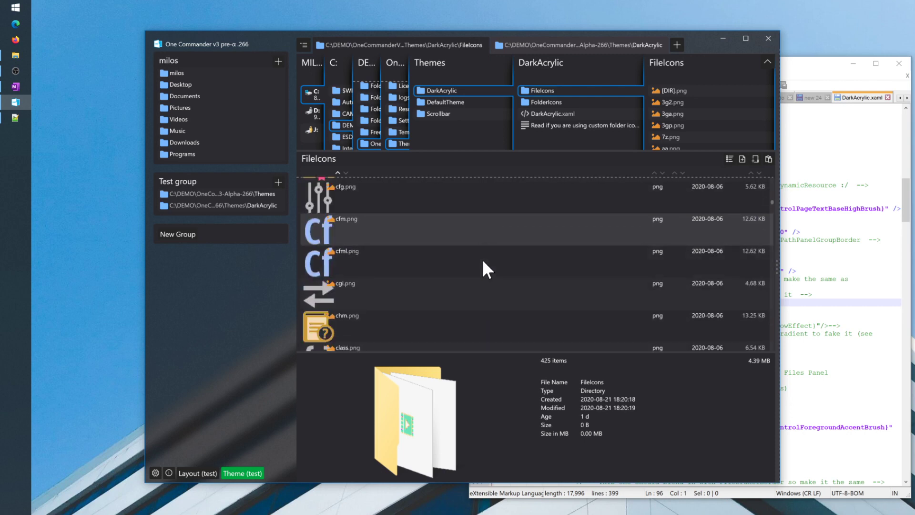
Switch back to the Default detailed list view and open the empty FolderIcons folder.
click(730, 159)
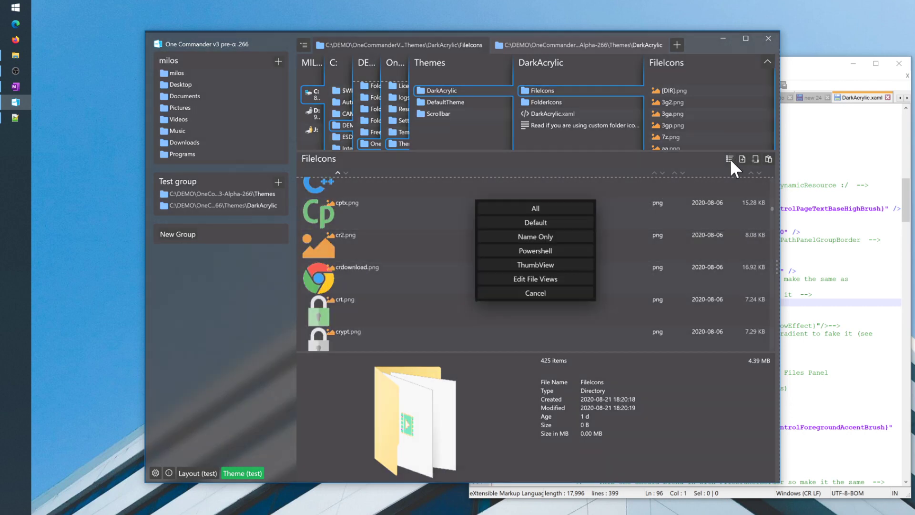
click(533, 219)
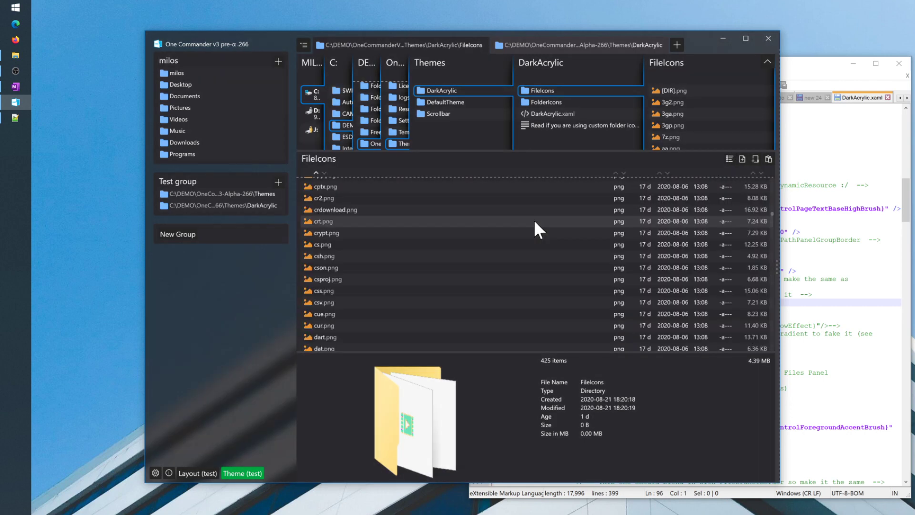
click(551, 103)
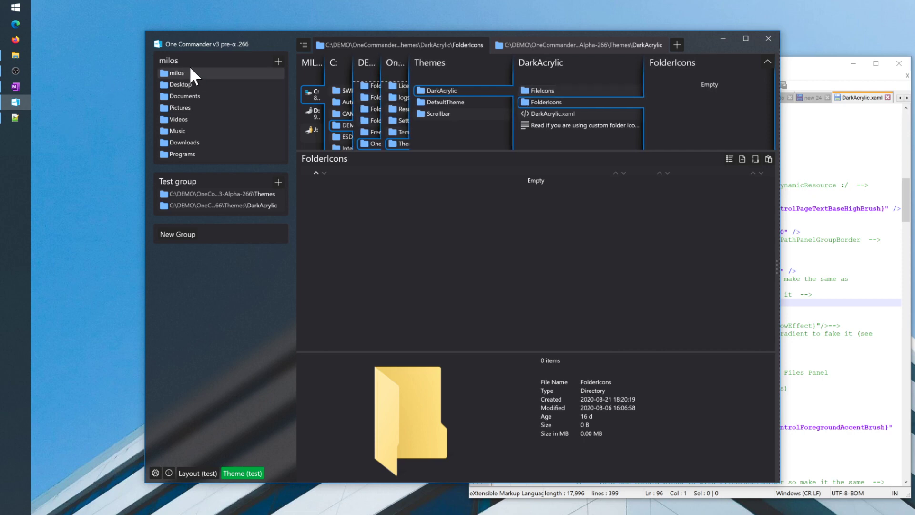
Return to DarkAcrylic's FileIcons folder and select [DIR].png to view its details.
click(542, 90)
click(317, 186)
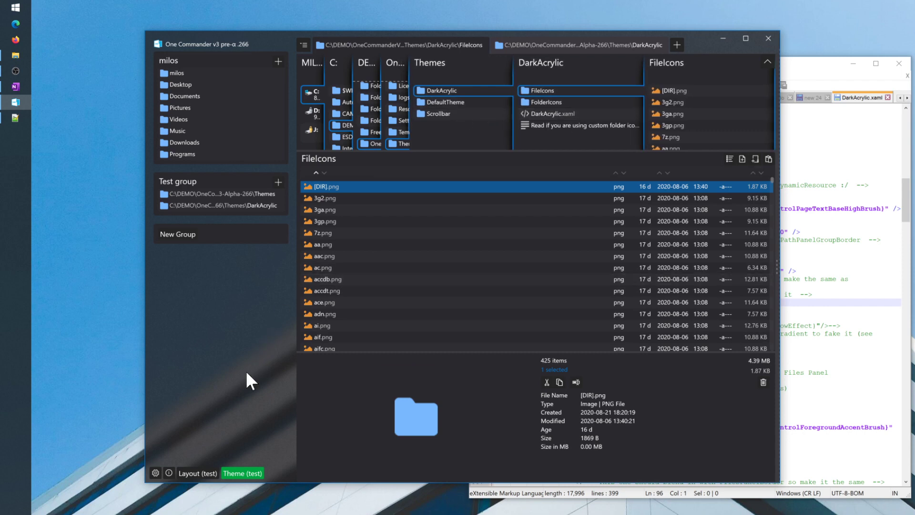
Apply the light theme and browse DefaultTheme's FileIcons and FolderIcons folders.
click(244, 471)
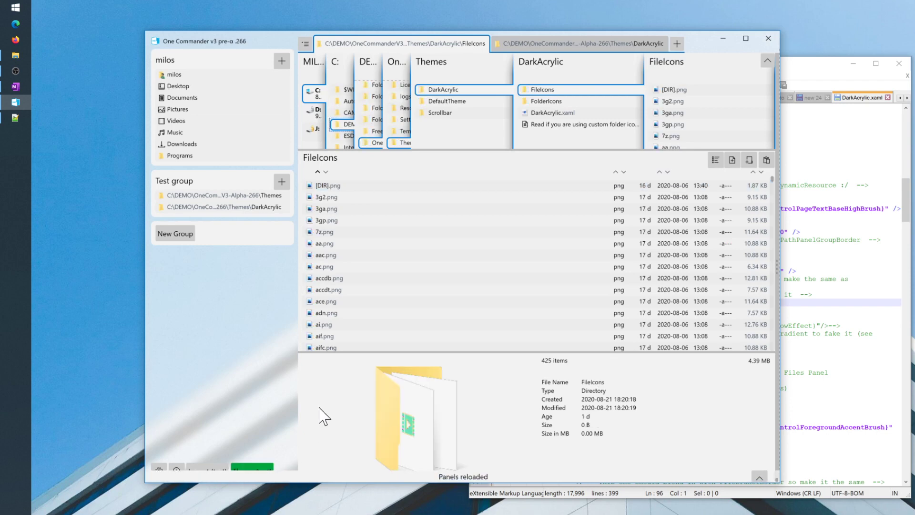
click(441, 101)
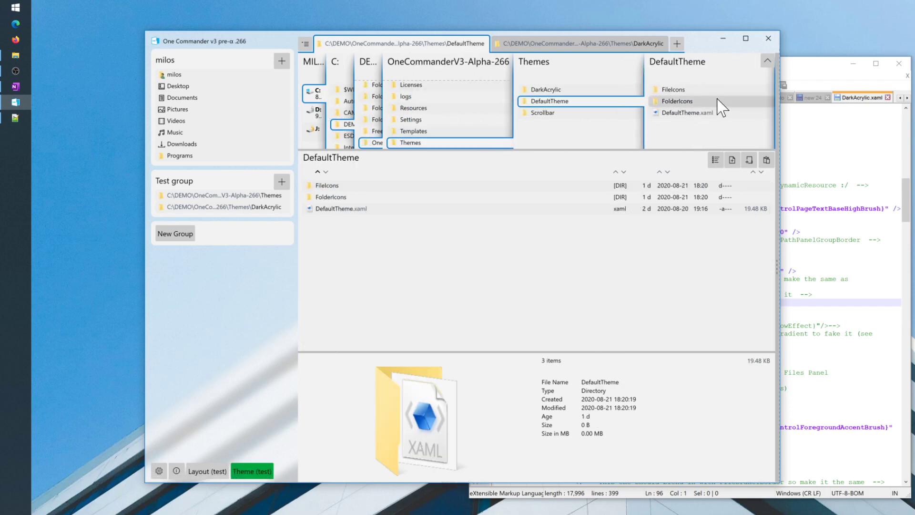
click(673, 90)
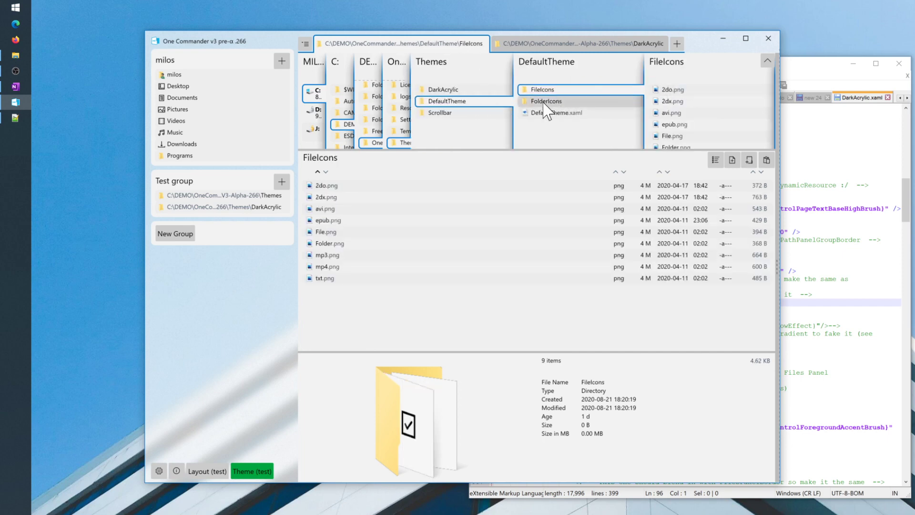
click(547, 101)
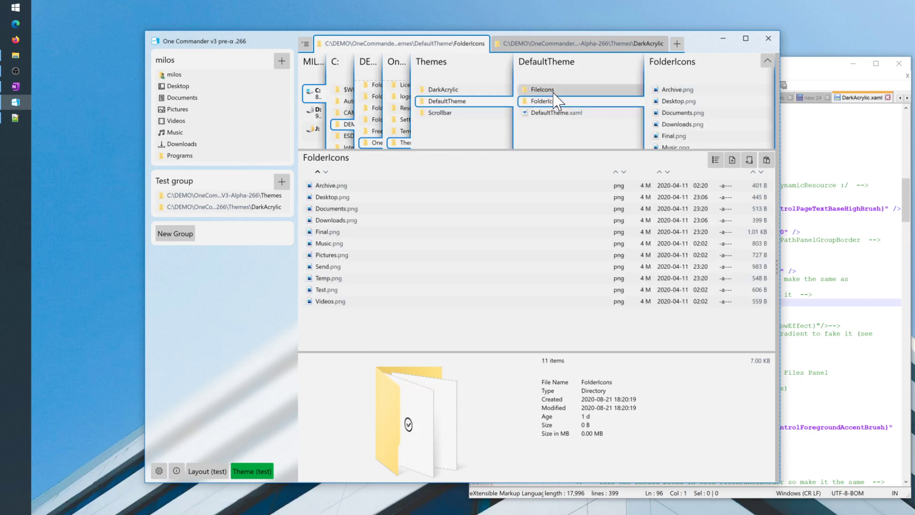
Go back to DefaultTheme's FileIcons, reload the panels with F5, and switch to the DarkAcrylic tab.
click(547, 90)
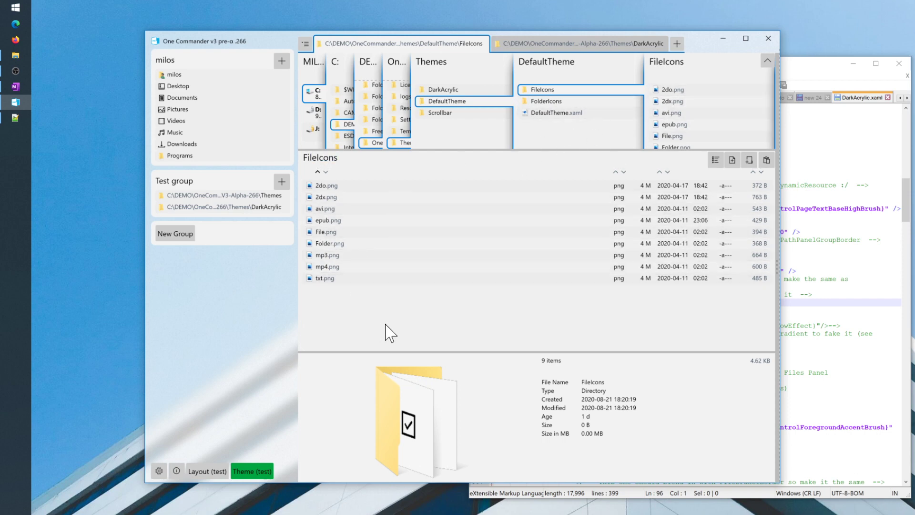
key(F5)
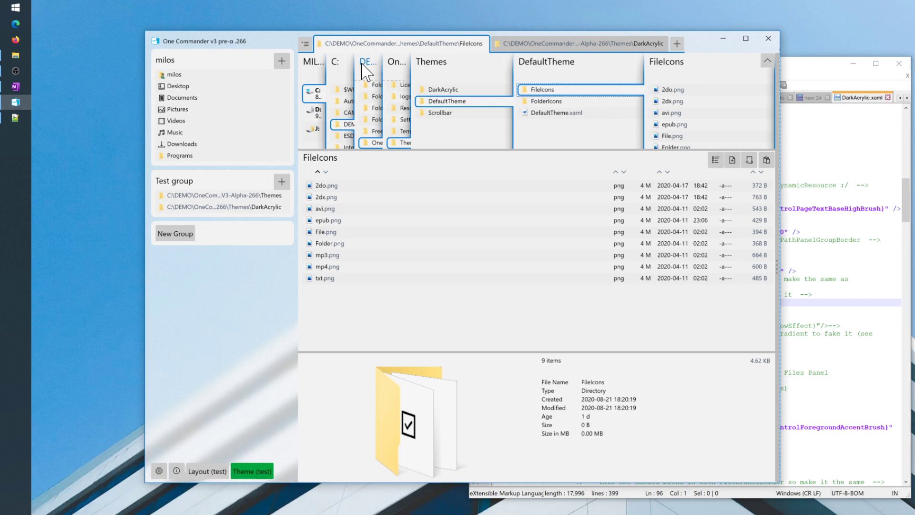
click(576, 44)
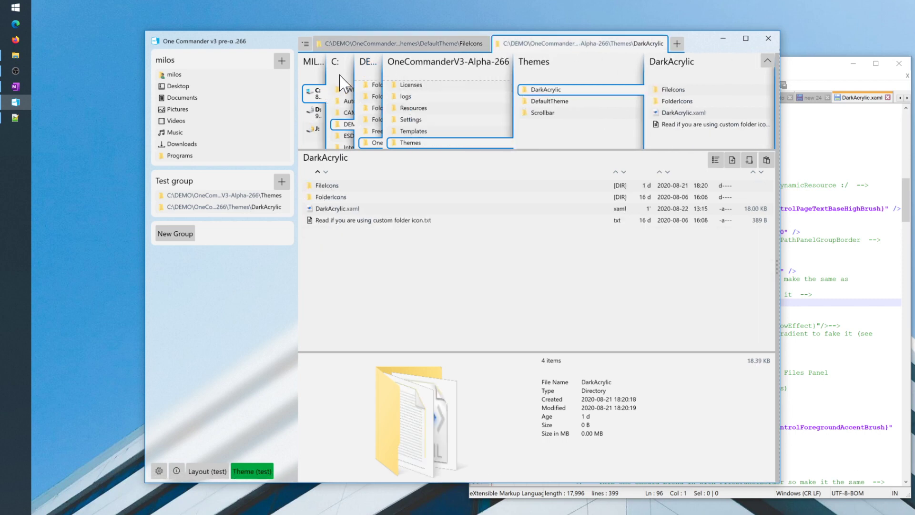
Point the second tab at C:\DEMO via C:\Temp, then return to the DefaultTheme FileIcons tab.
mouse_move(354, 145)
scroll(363, 138, down, 1)
click(371, 135)
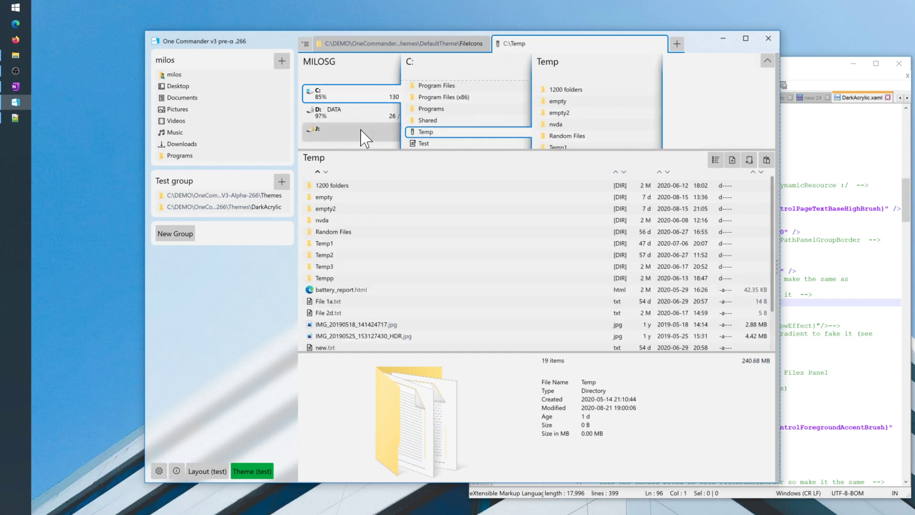
scroll(486, 115, up, 3)
click(483, 101)
scroll(378, 286, down, 2)
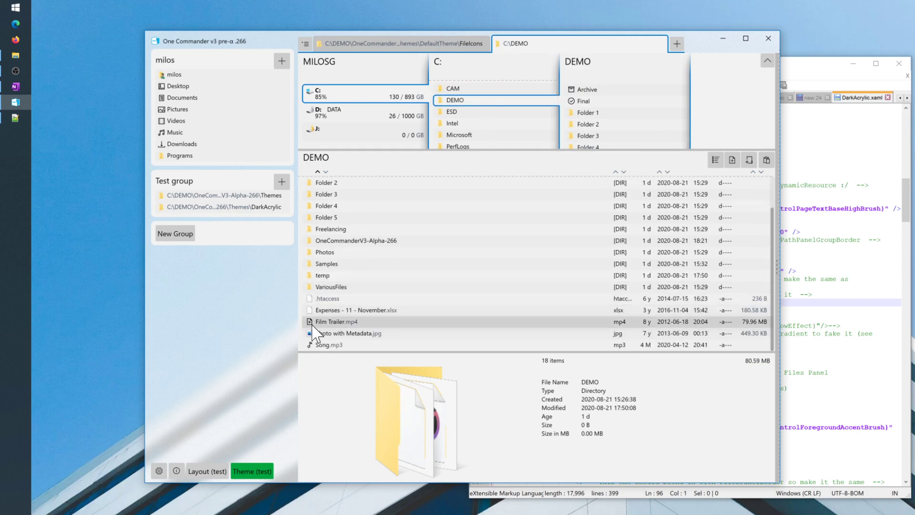
click(431, 44)
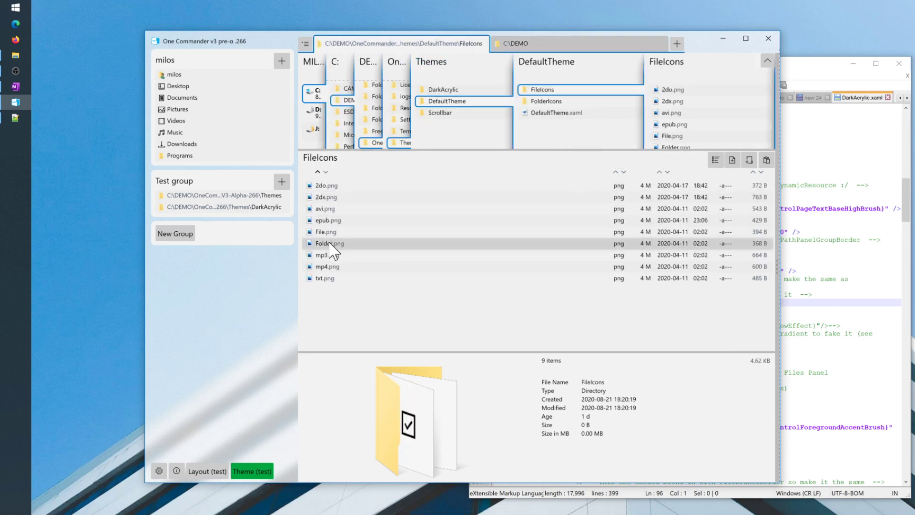
Select mp4.png in DefaultTheme's FileIcons folder to show its details.
click(325, 268)
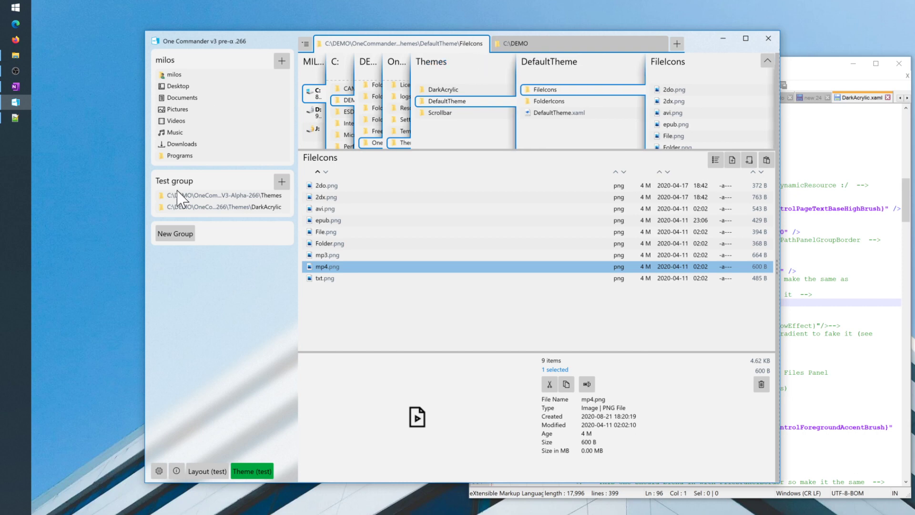
click(177, 470)
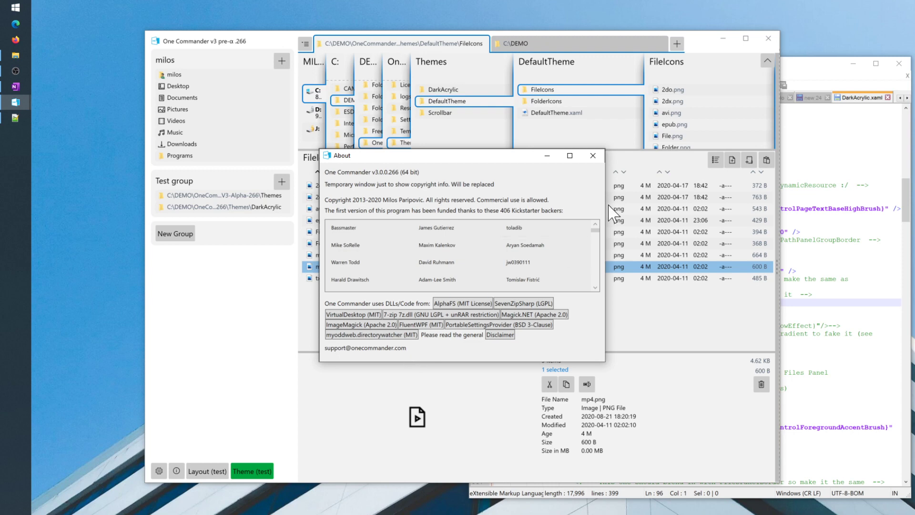
click(592, 156)
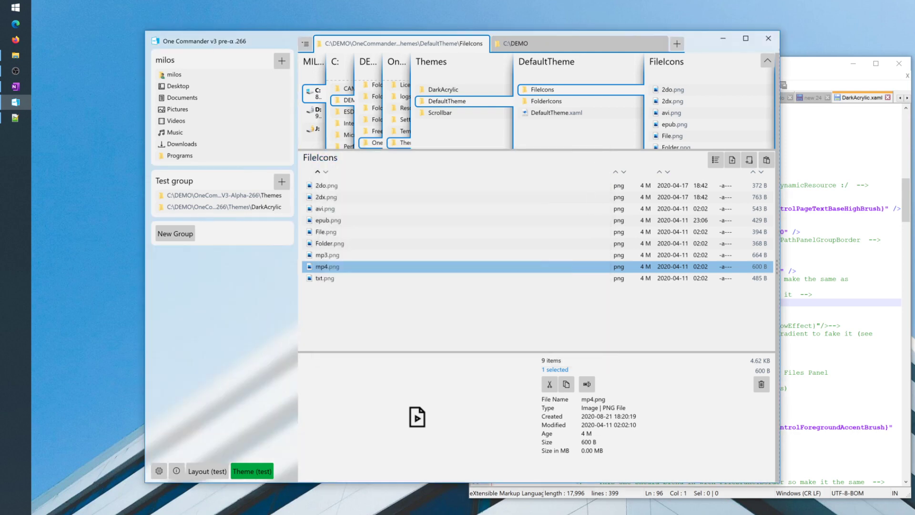